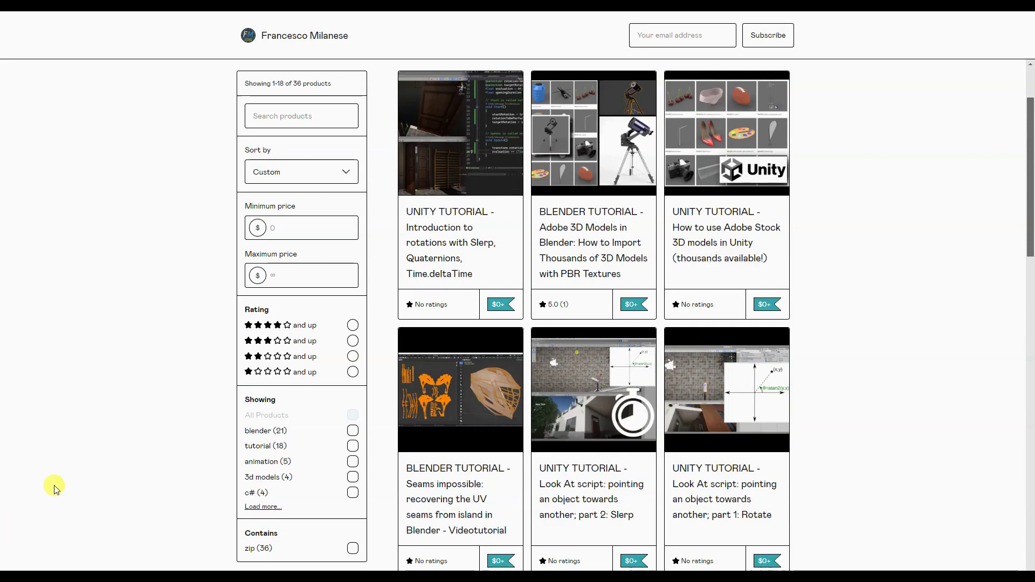
Scroll the Gumroad product list past the Unity and Blender tutorials to the compositing tutorials.
scroll(61, 482, "down", 9)
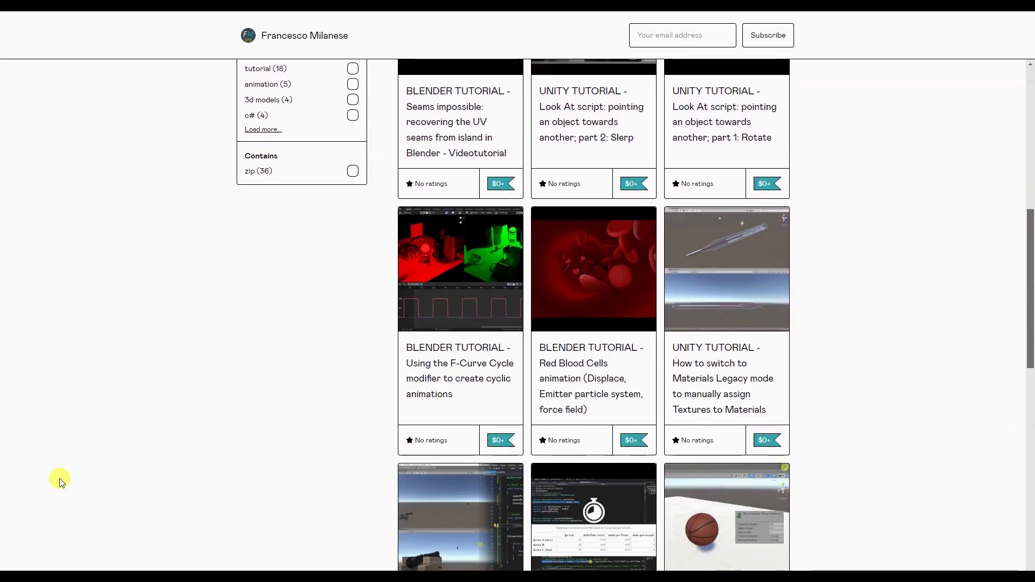
scroll(61, 481, "down", 8)
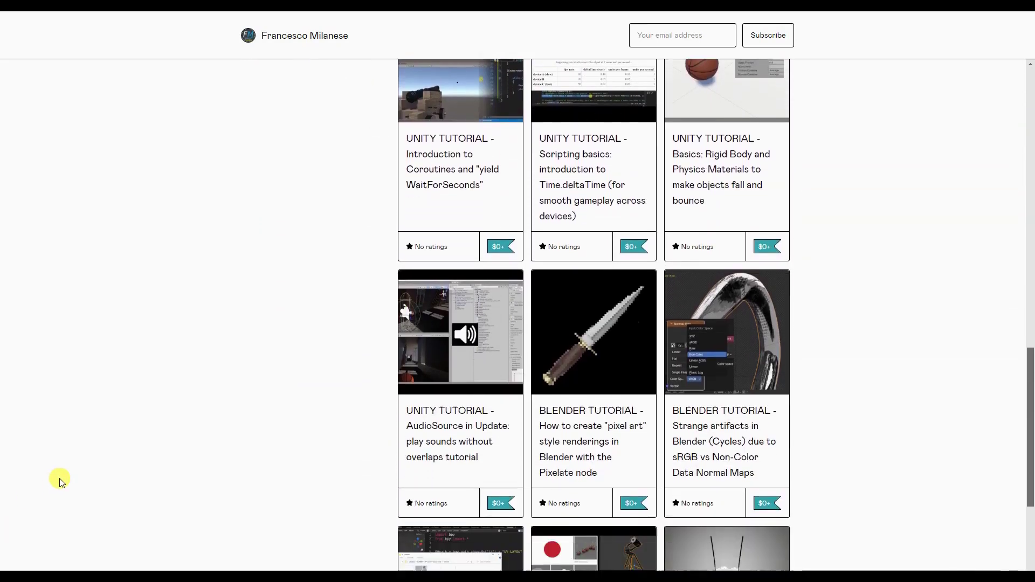
scroll(61, 482, "down", 8)
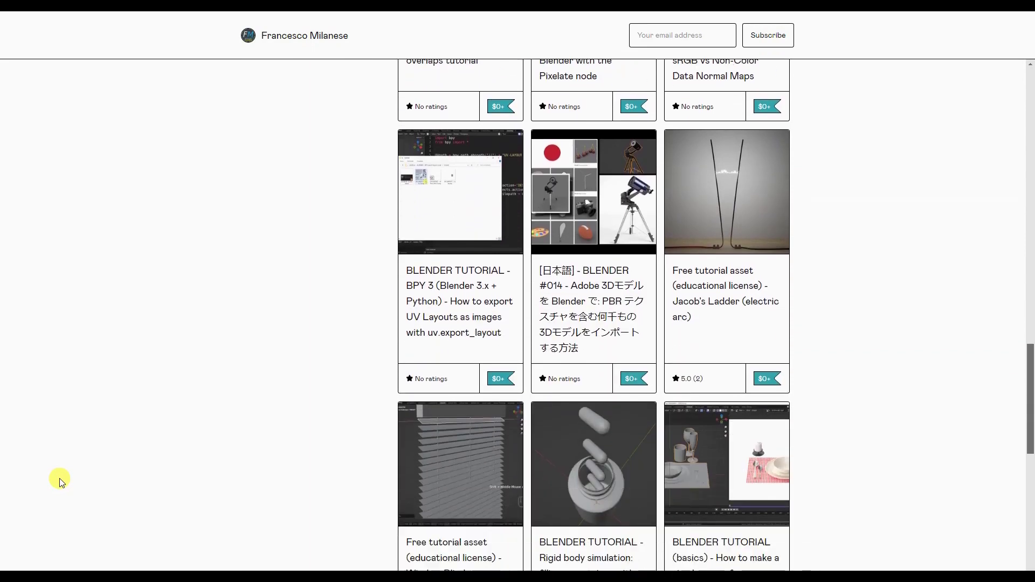
scroll(60, 482, "down", 7)
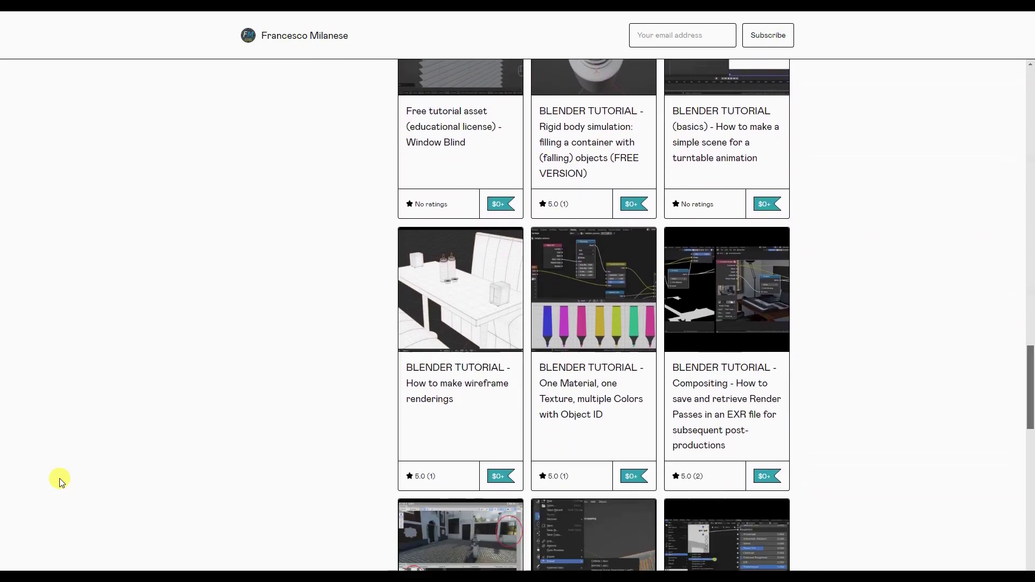
scroll(61, 481, "down", 12)
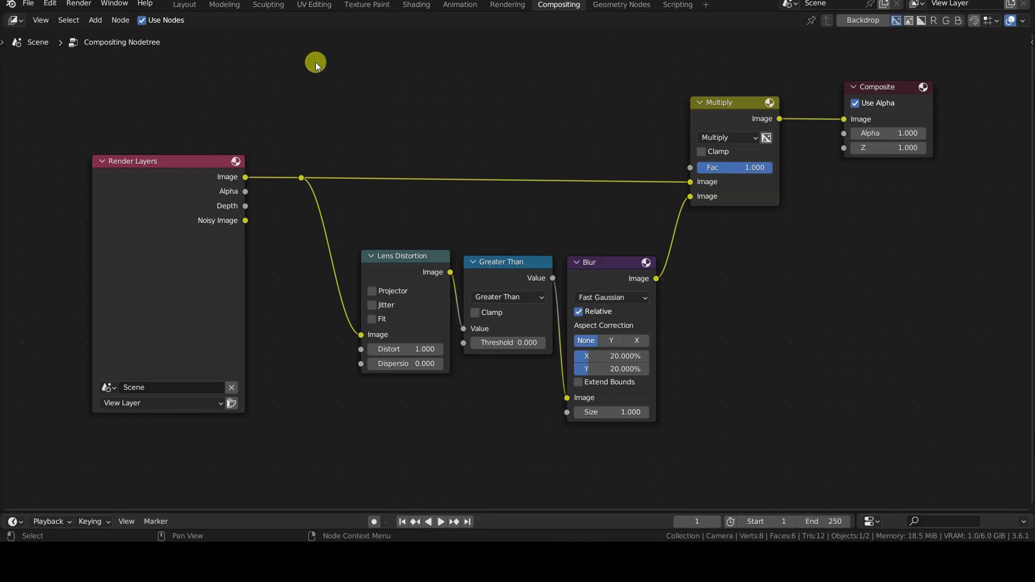
Box-select the Lens Distortion, Greater Than, Blur and Multiply nodes, leaving out Render Layers and Composite.
key("b")
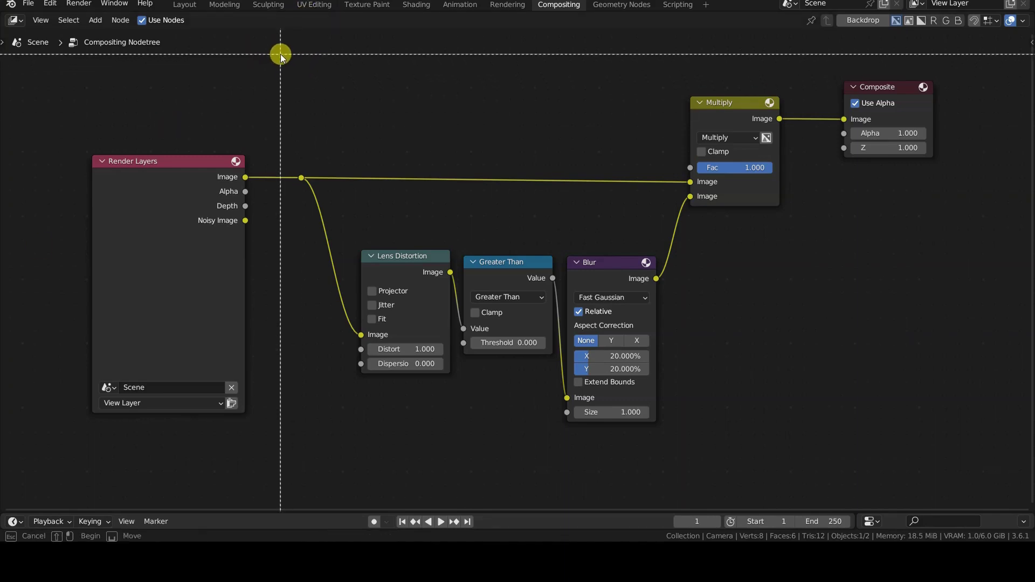
left_click_drag(280, 54, 796, 450)
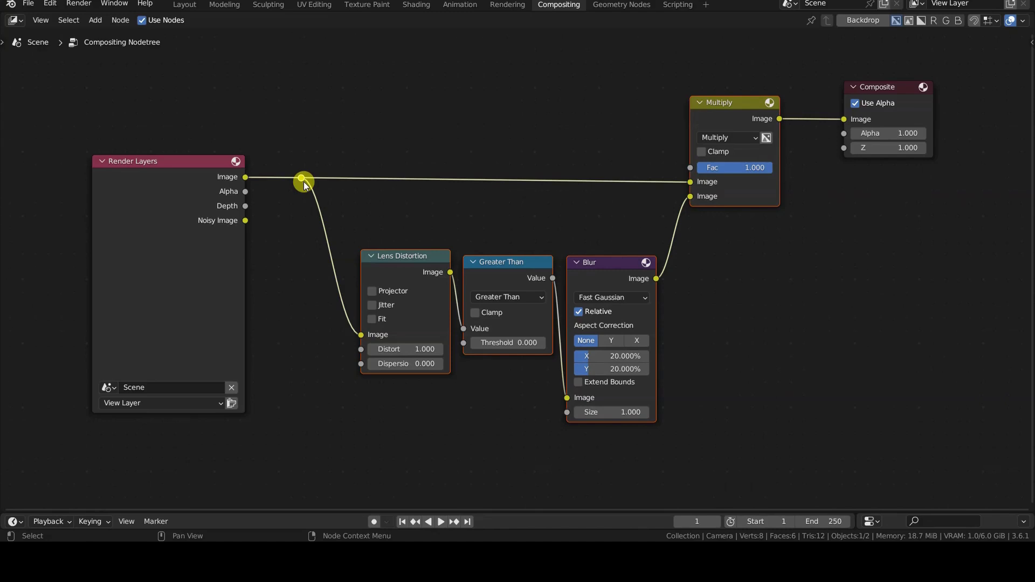
Make a node group from the selected effect nodes and inspect its Group Input and Group Output nodes.
left_click(96, 21)
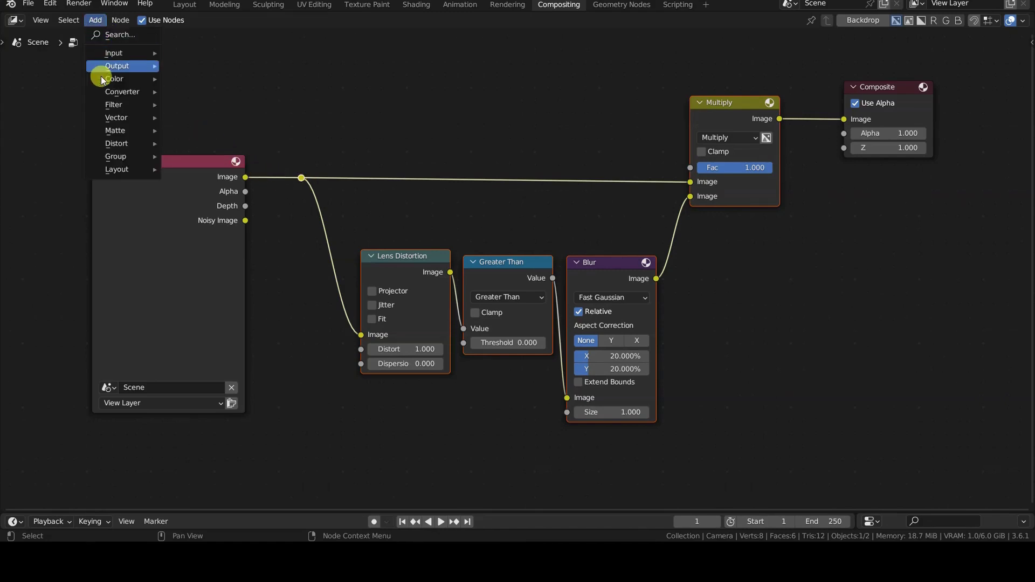
mouse_move(137, 155)
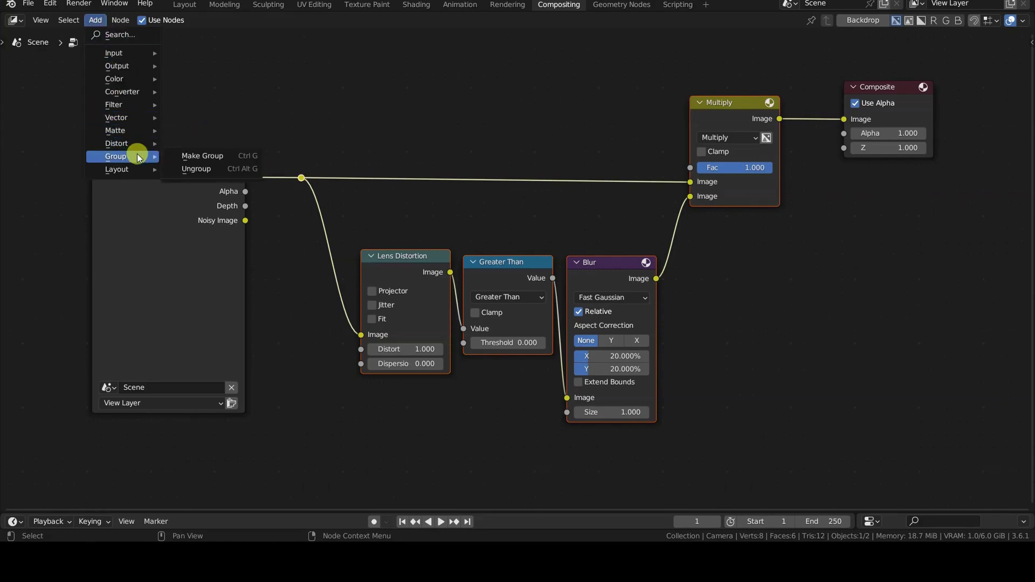
left_click(231, 157)
middle_click_drag(523, 269, 463, 206)
left_click(137, 185)
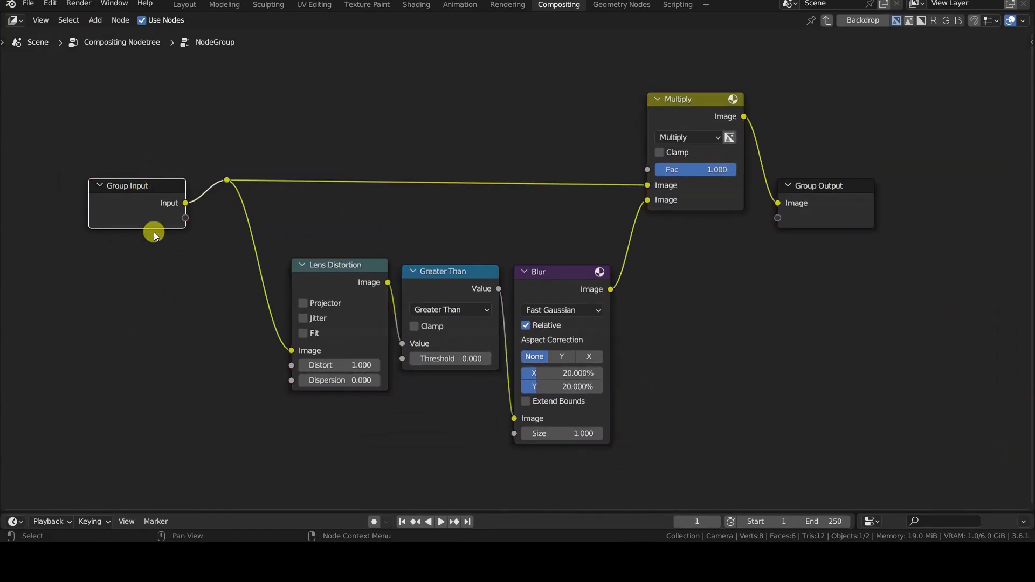
left_click(816, 183)
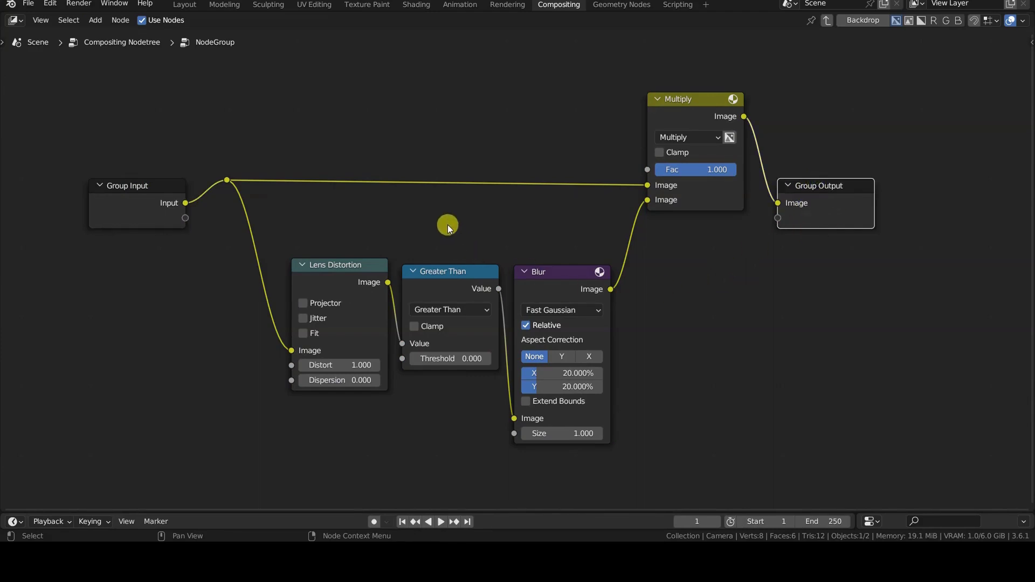
Return to the main tree and position the NodeGroup node between Render Layers and Composite.
key("Tab")
middle_click_drag(618, 273, 593, 304)
left_click_drag(519, 211, 473, 166)
key("Tab")
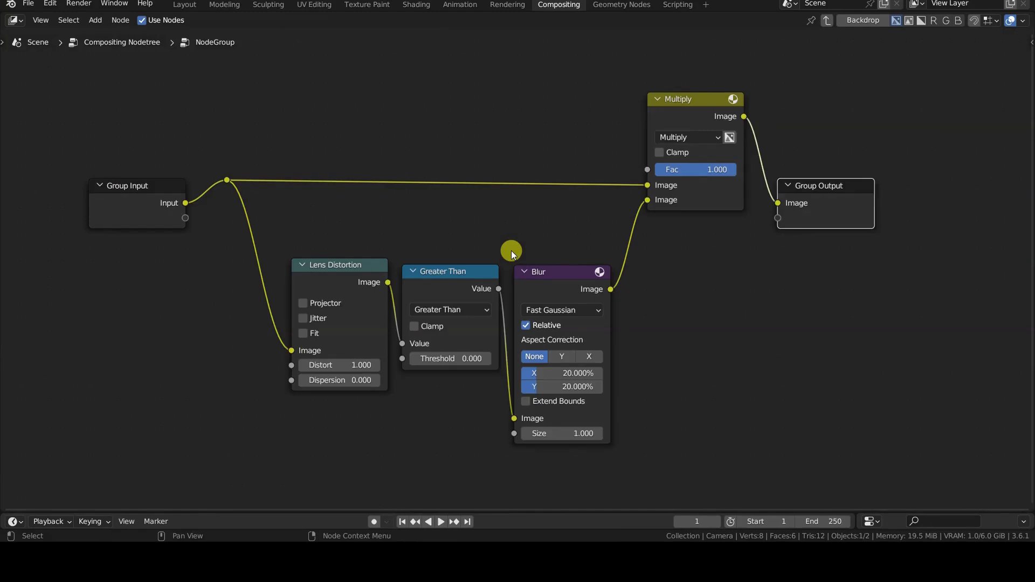
key("Tab")
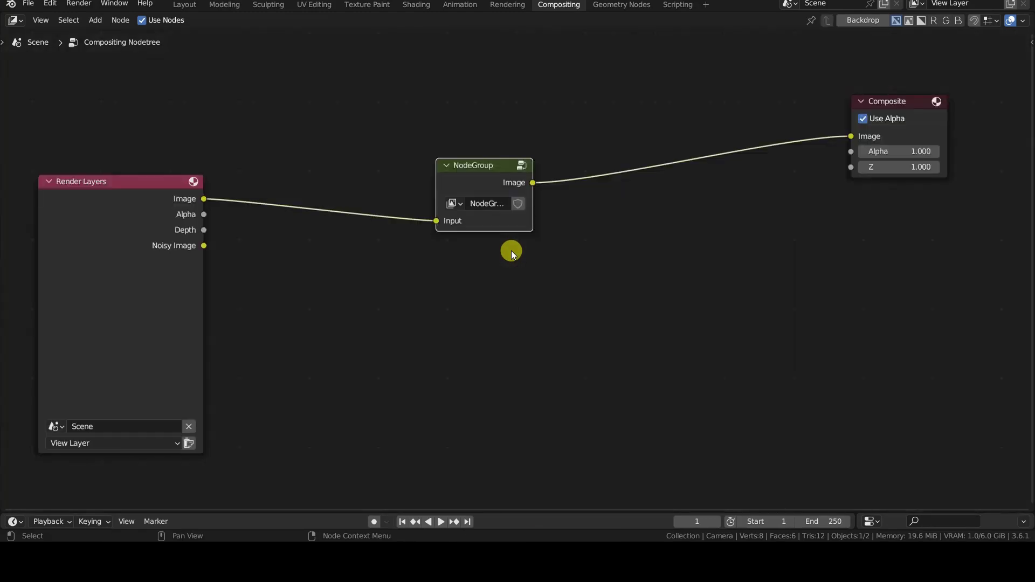
Rename the node group to 'vignette-basic' in the sidebar's Node properties.
key("Tab")
key("Tab")
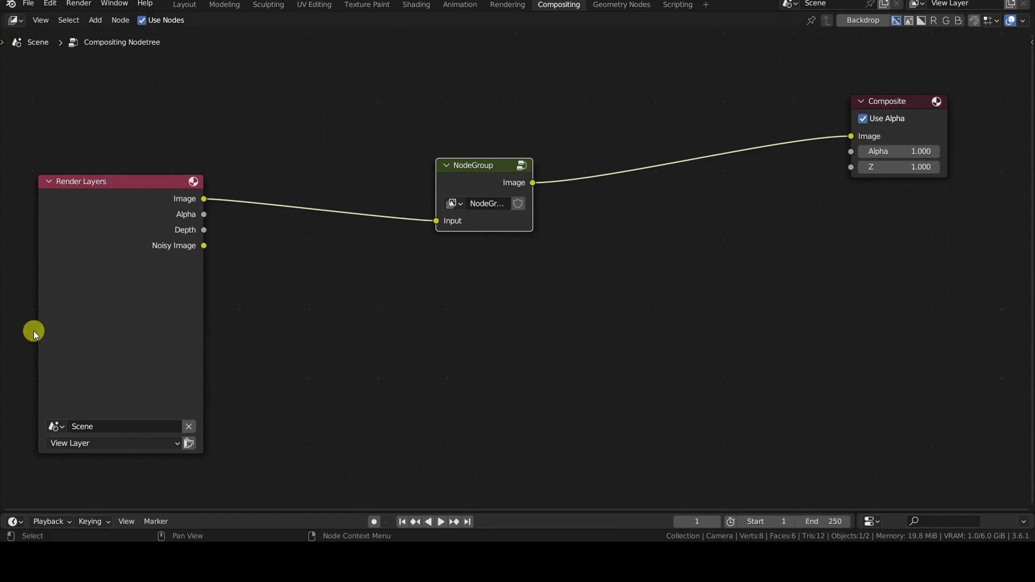
key("n")
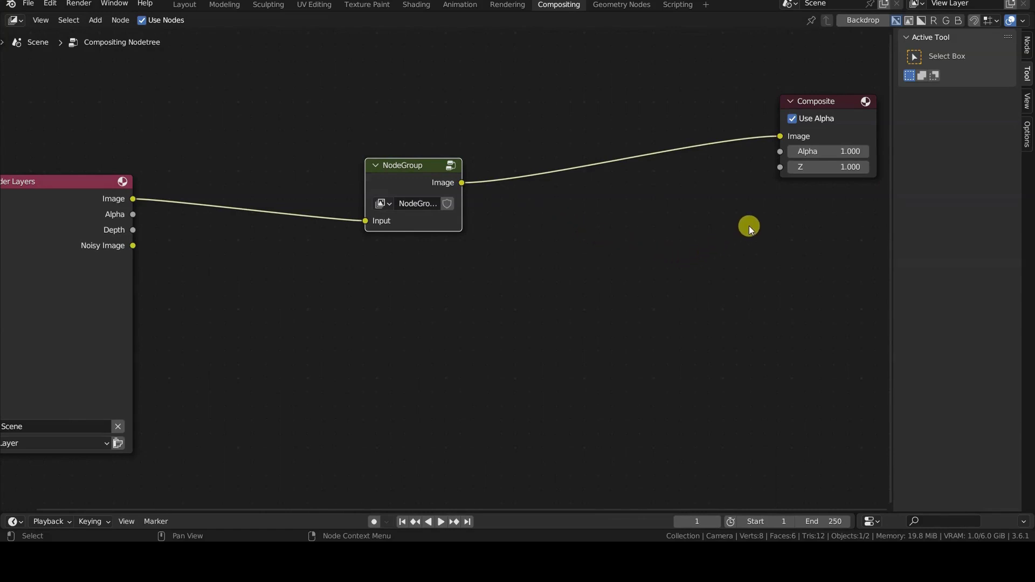
left_click(1026, 49)
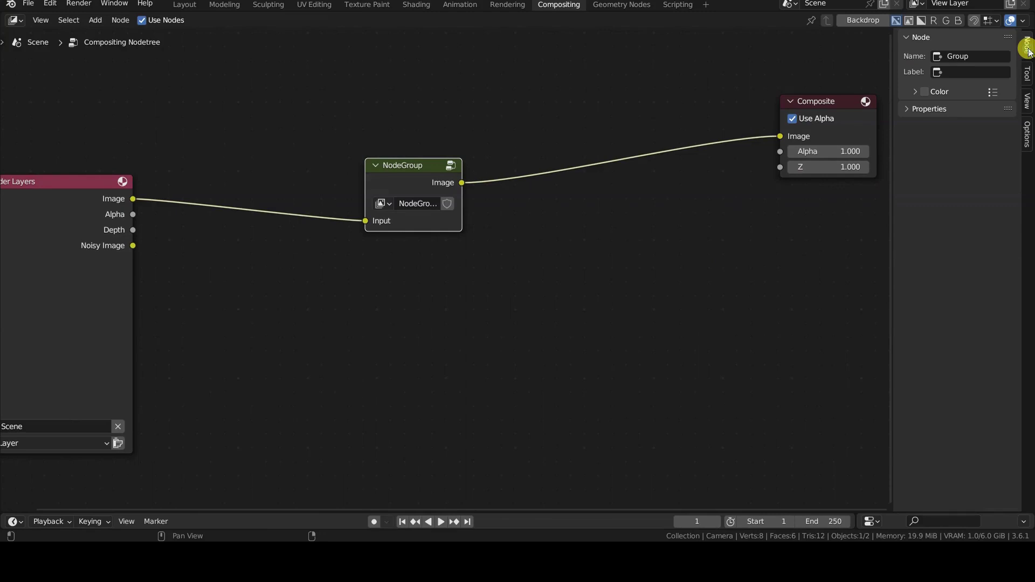
left_click(913, 109)
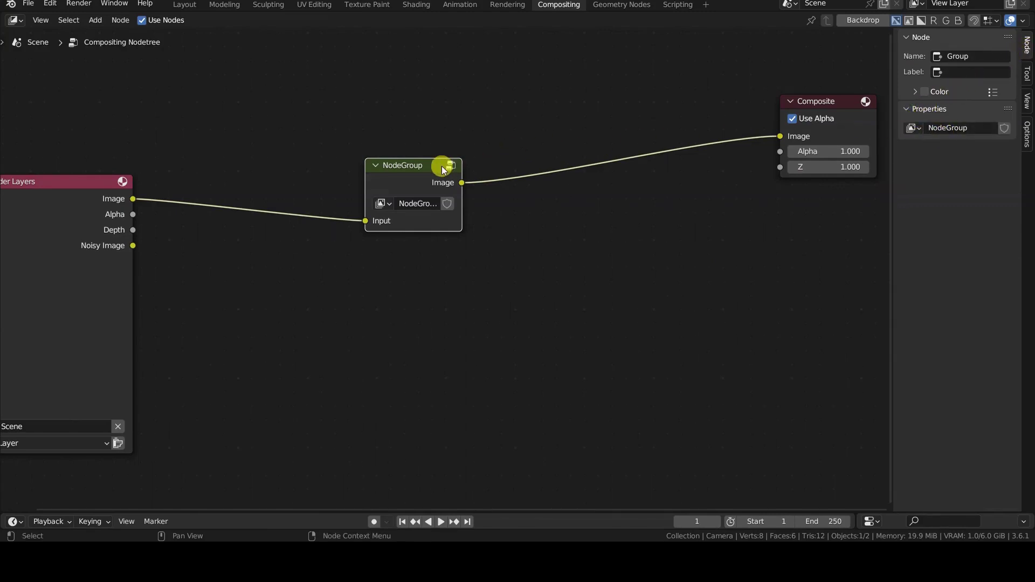
double_click(951, 126)
type("vig")
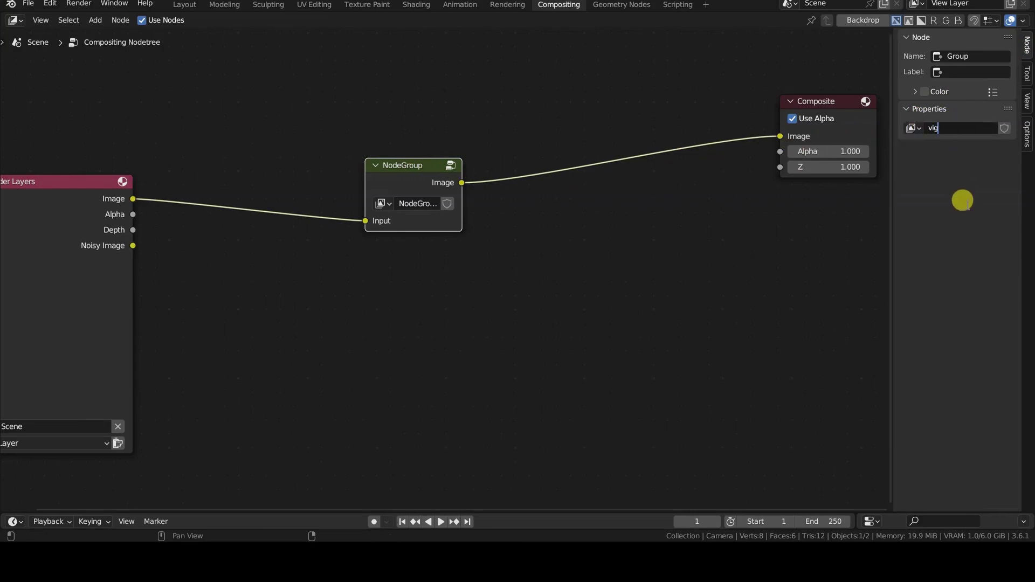
type("nette-basic")
key("Return")
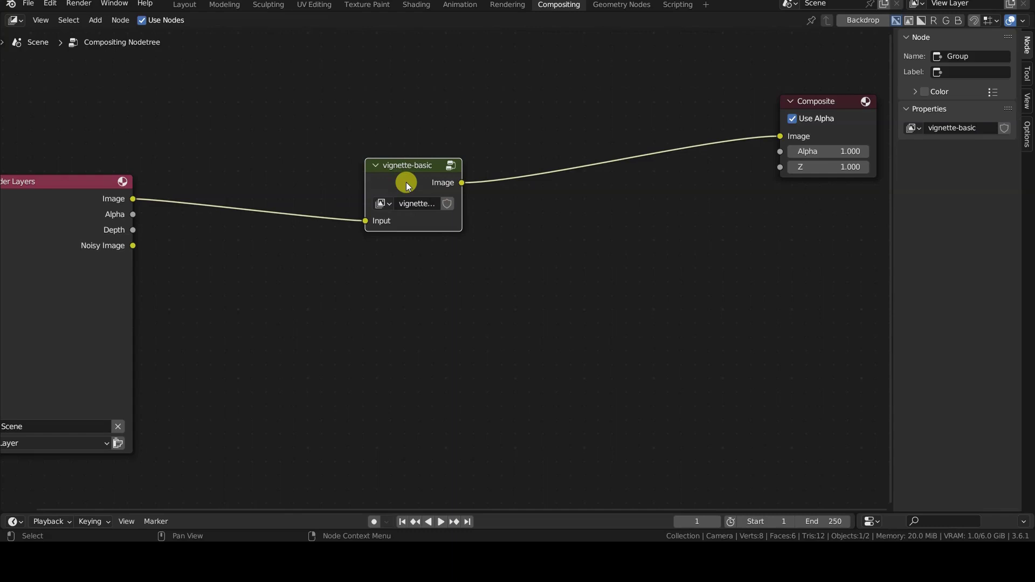
left_click(28, 5)
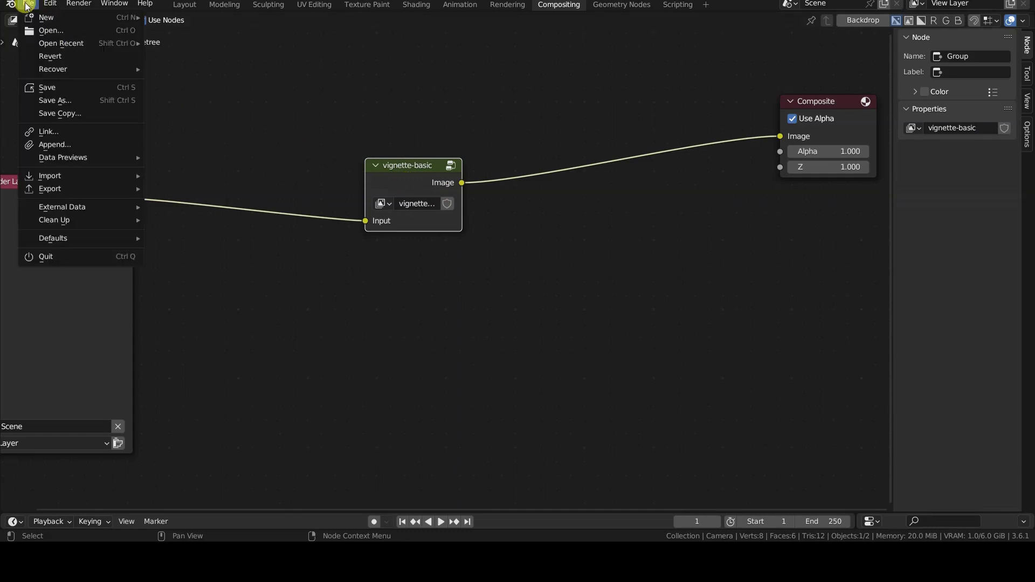
Save the file as vignette-basic.blend.
left_click(91, 88)
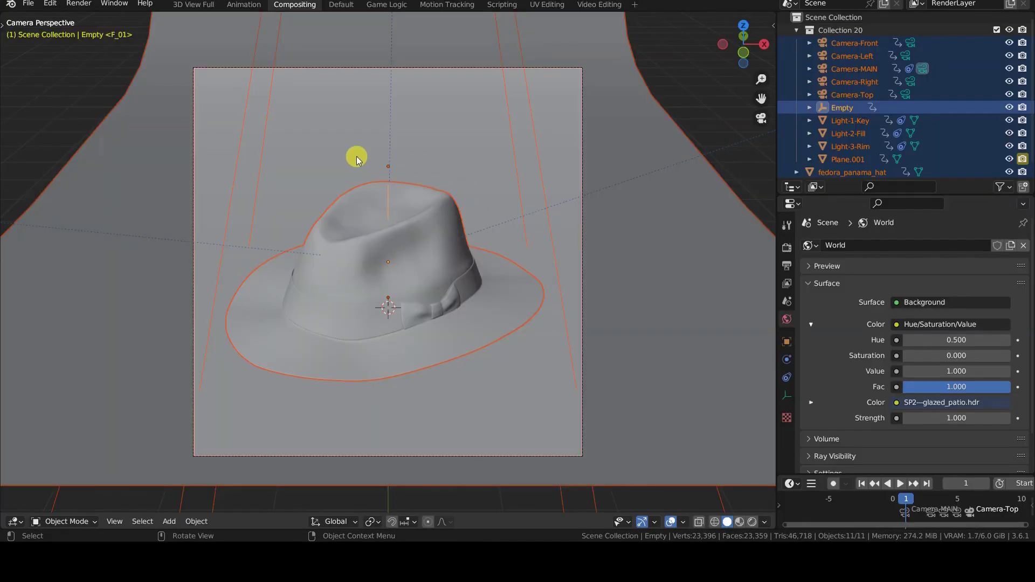
Switch the fedora project's 3D view to the Compositor and check its Render Layers, Composite and Viewer nodes.
left_click(319, 154)
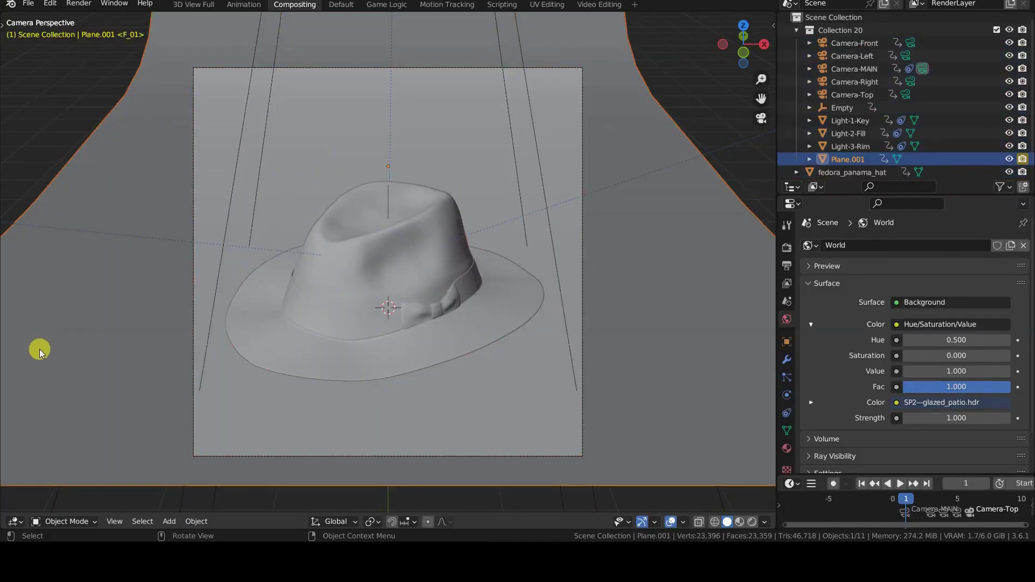
left_click(14, 522)
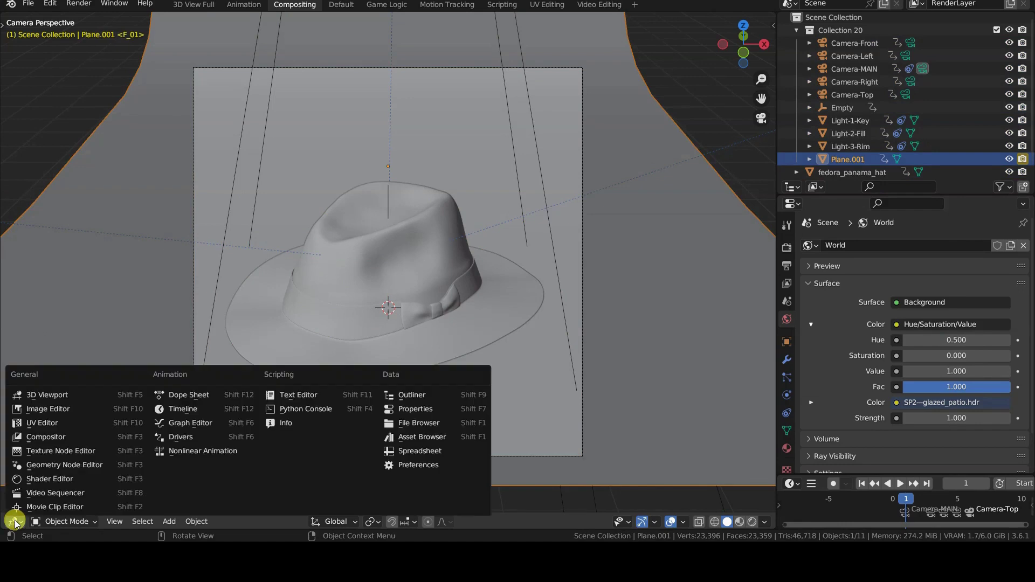
left_click(81, 437)
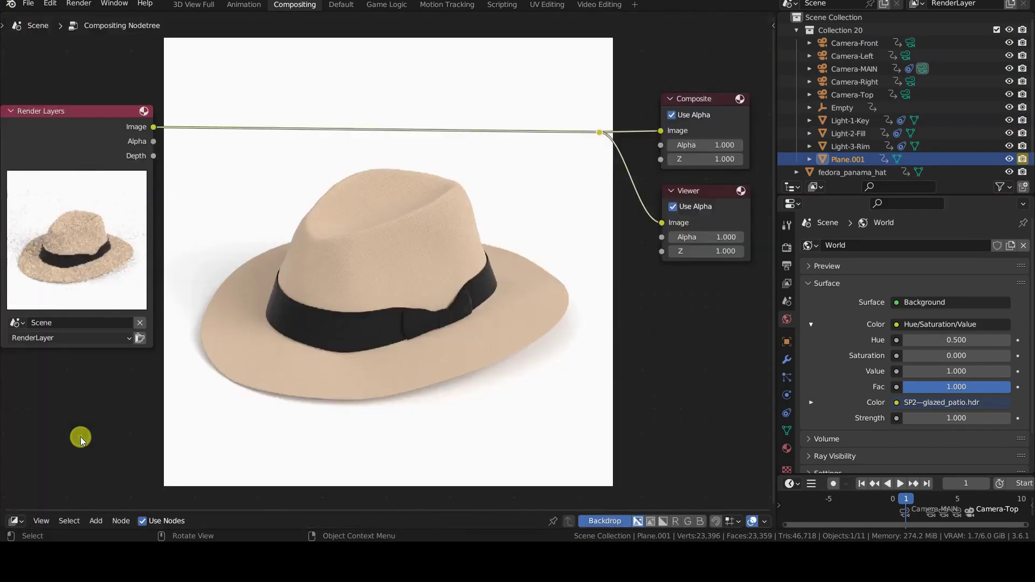
left_click(89, 111)
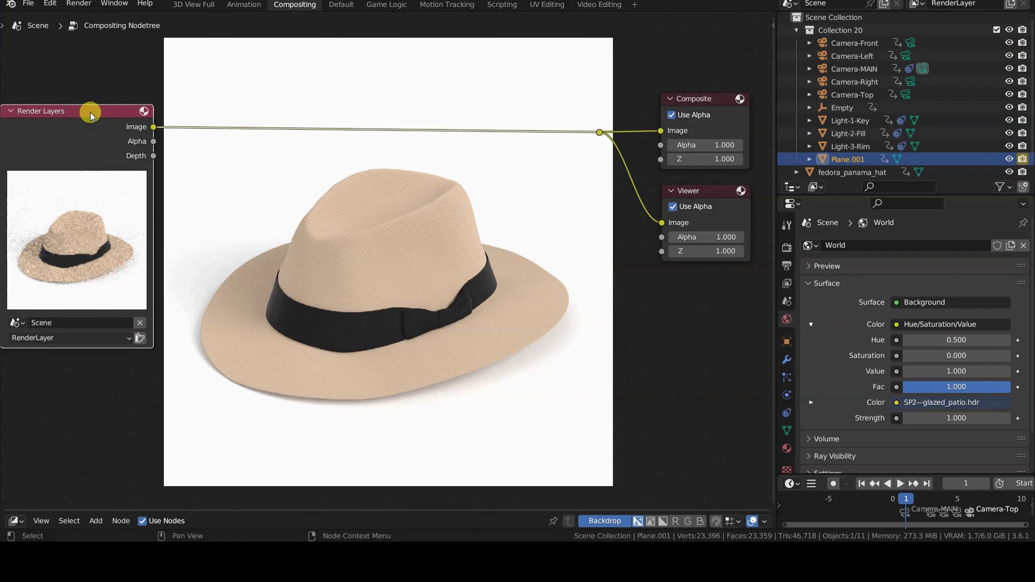
left_click(704, 99)
left_click(706, 190)
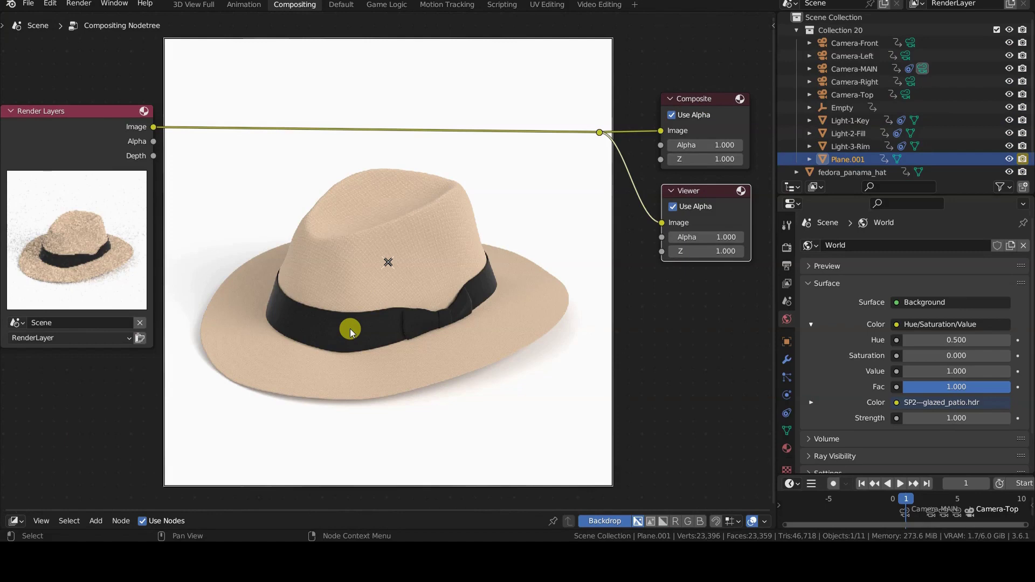
left_click(28, 5)
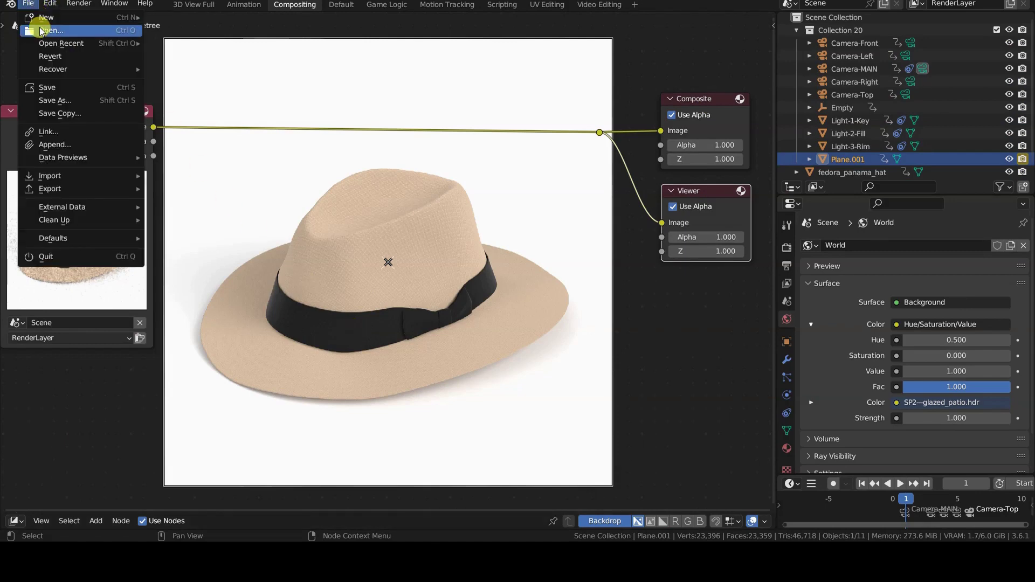
Append the vignette-basic node group from vignette-basic.blend's NodeTree folder.
left_click(112, 146)
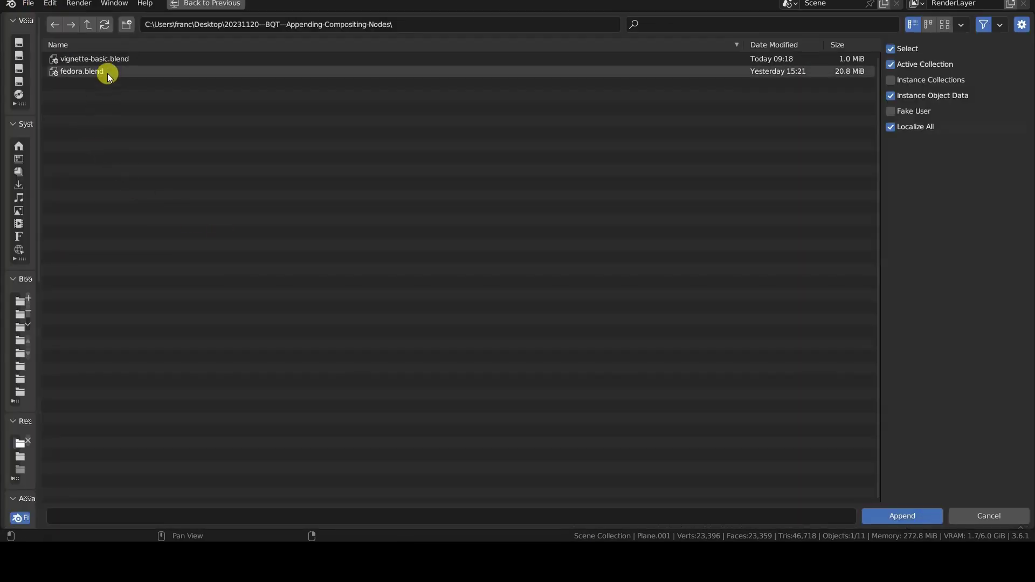
left_click(111, 59)
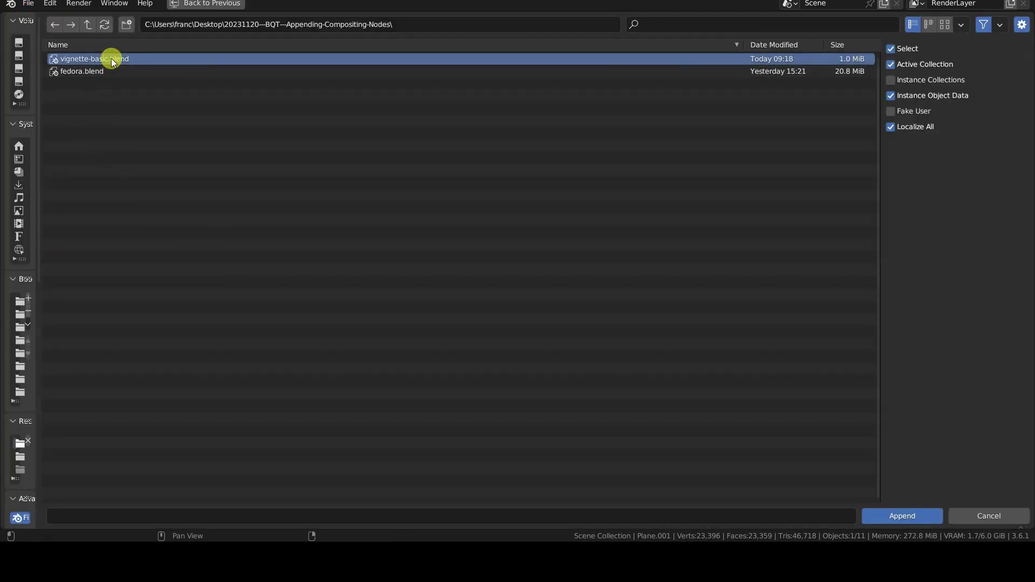
double_click(111, 58)
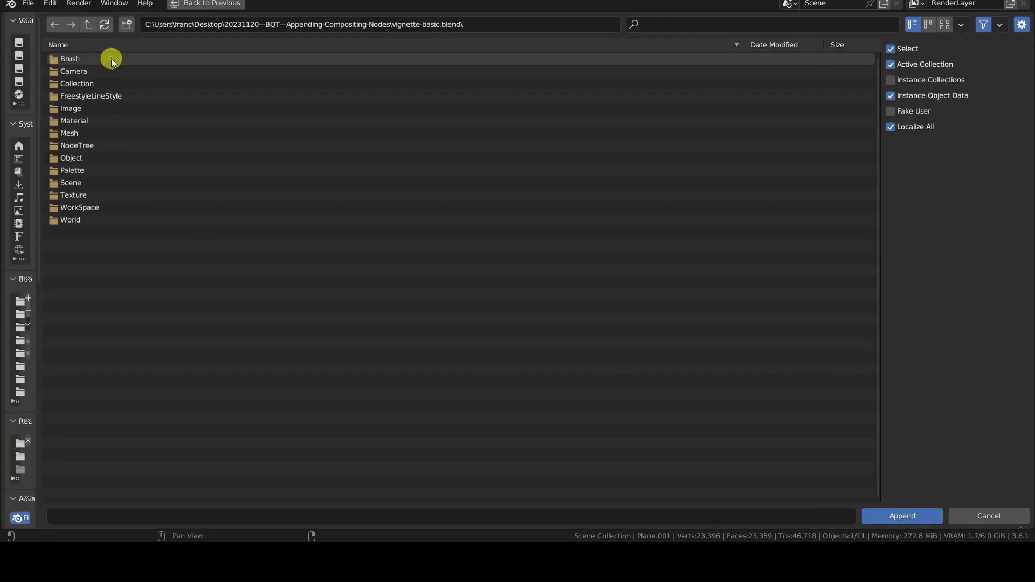
double_click(92, 145)
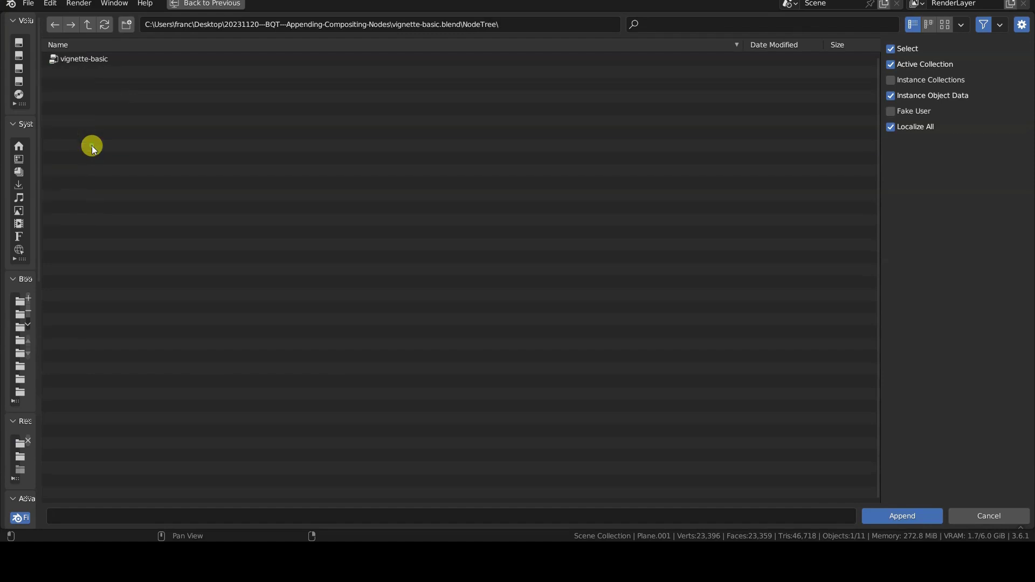
left_click(93, 61)
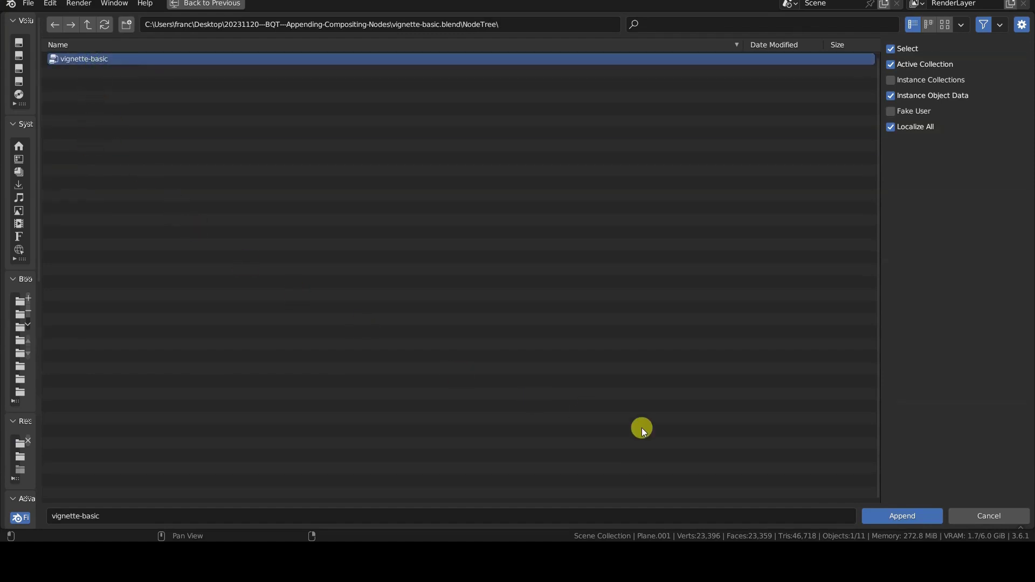
left_click(884, 516)
left_click(333, 239)
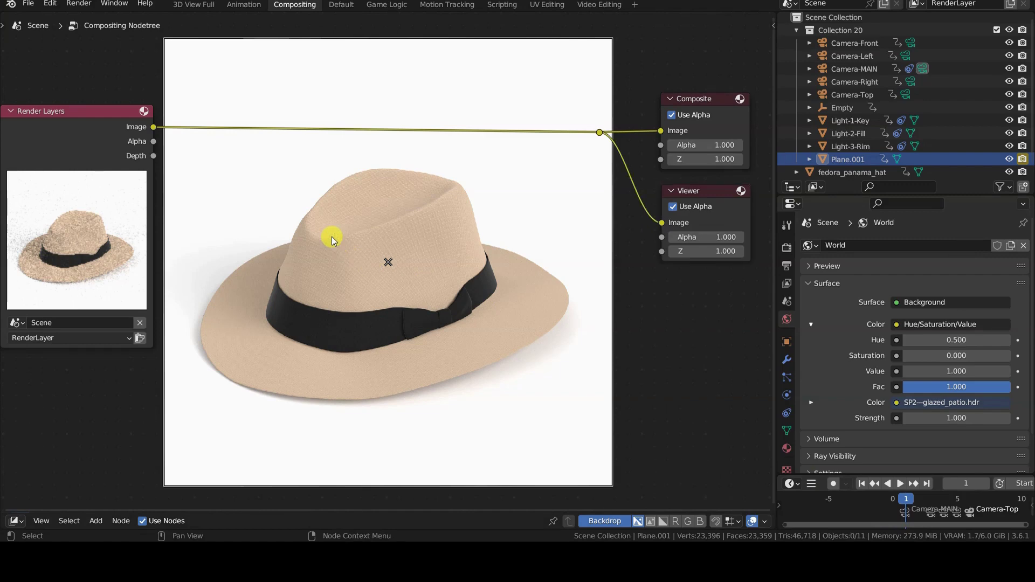
left_click(96, 520)
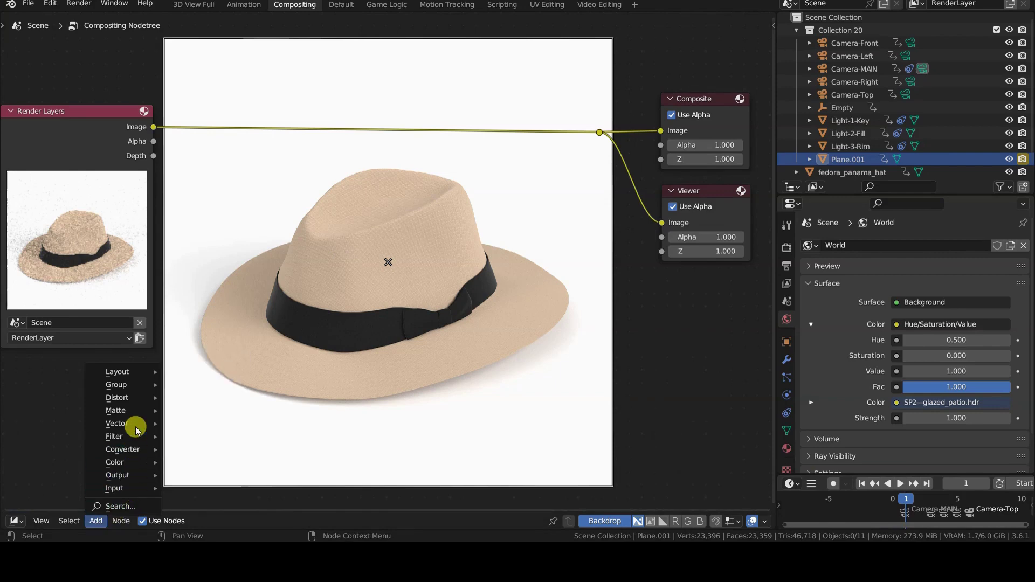
Place a vignette-basic group node in the fedora compositor below the hat image, unconnected.
mouse_move(141, 392)
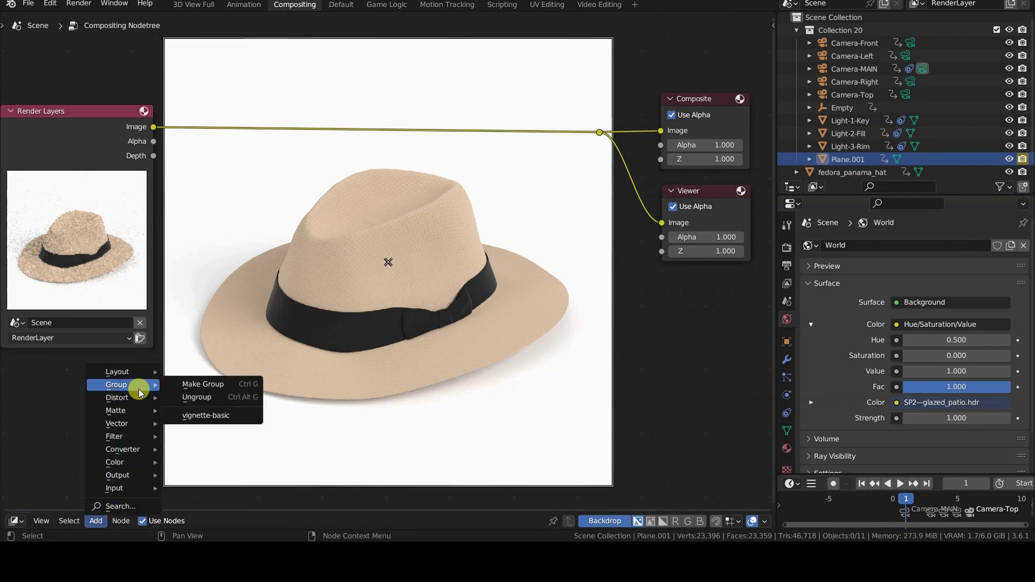
left_click(245, 418)
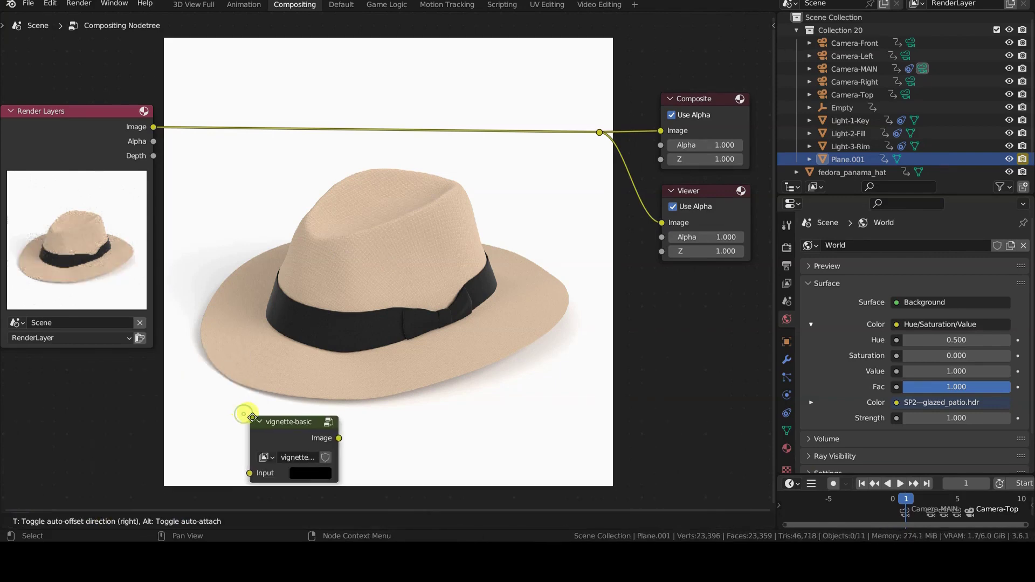